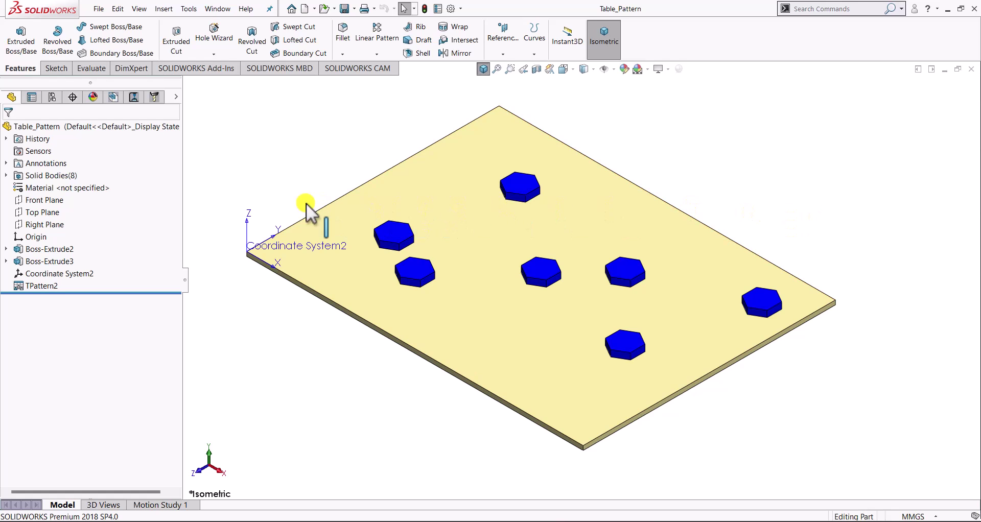
Select the finished example's plate and hexagon features, Boss-Extrude2 and Boss-Extrude3, and orbit to review them.
{"action": "left_click", "coordinate": [48, 253]}
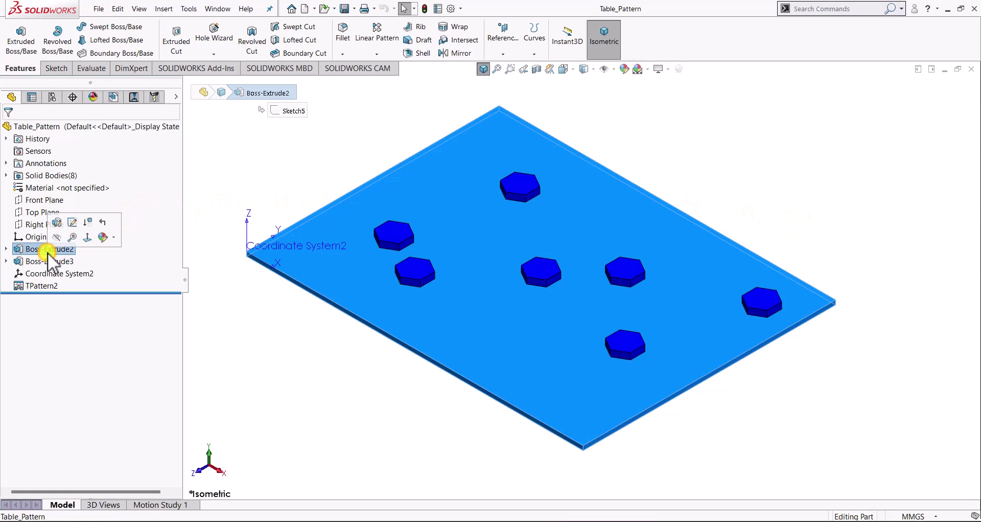
{"action": "left_click", "coordinate": [48, 258]}
{"action": "left_click_drag", "start_coordinate": [48, 258], "coordinate": [524, 289]}
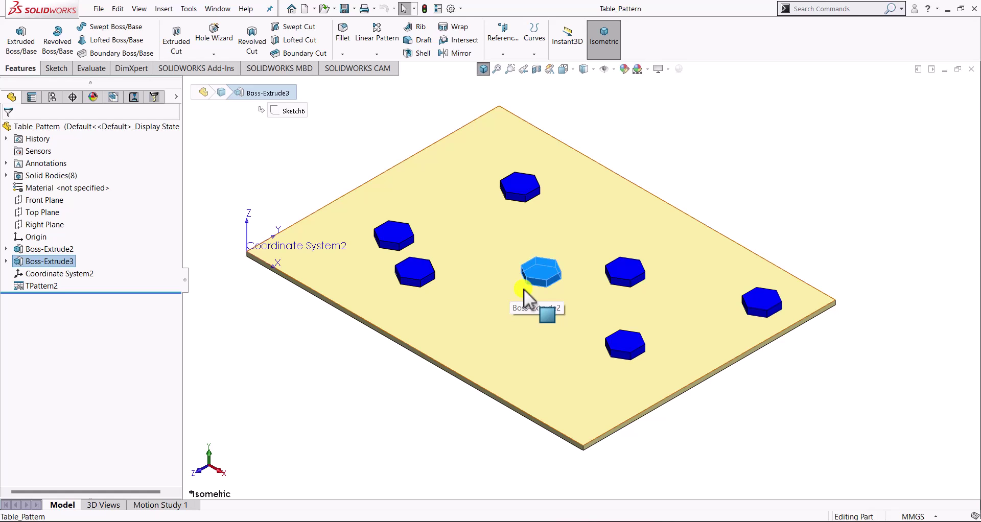
{"action": "left_click_drag", "start_coordinate": [523, 288], "coordinate": [755, 300]}
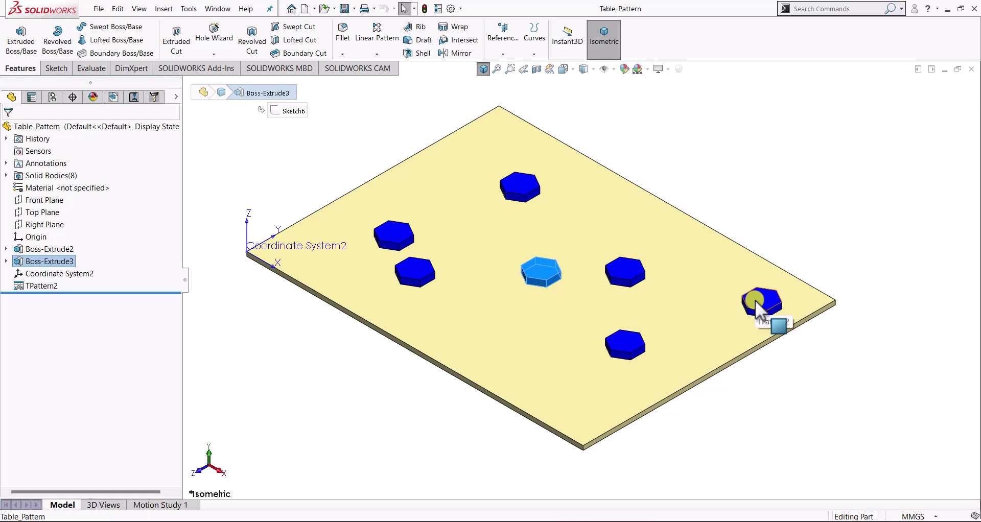
{"action": "left_click_drag", "start_coordinate": [755, 300], "coordinate": [516, 186]}
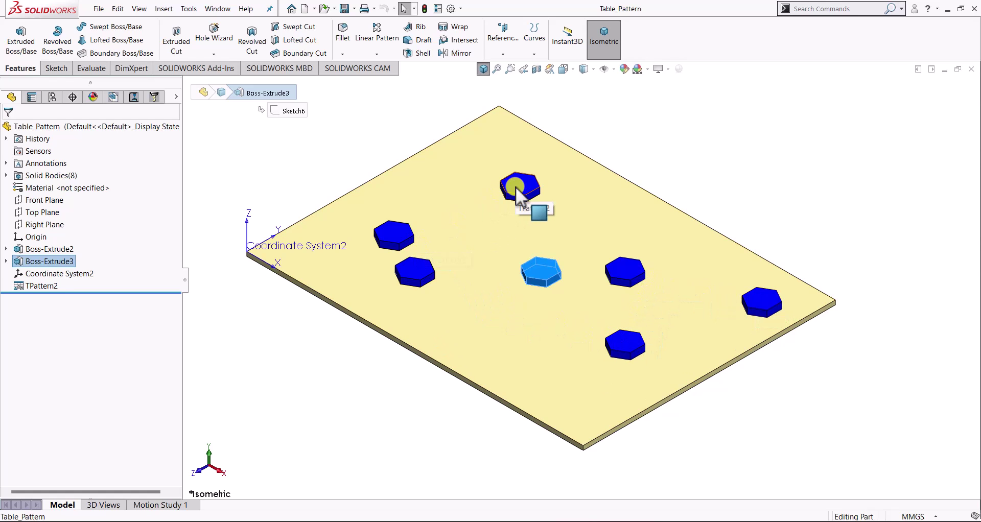
{"action": "left_click_drag", "start_coordinate": [516, 186], "coordinate": [742, 295]}
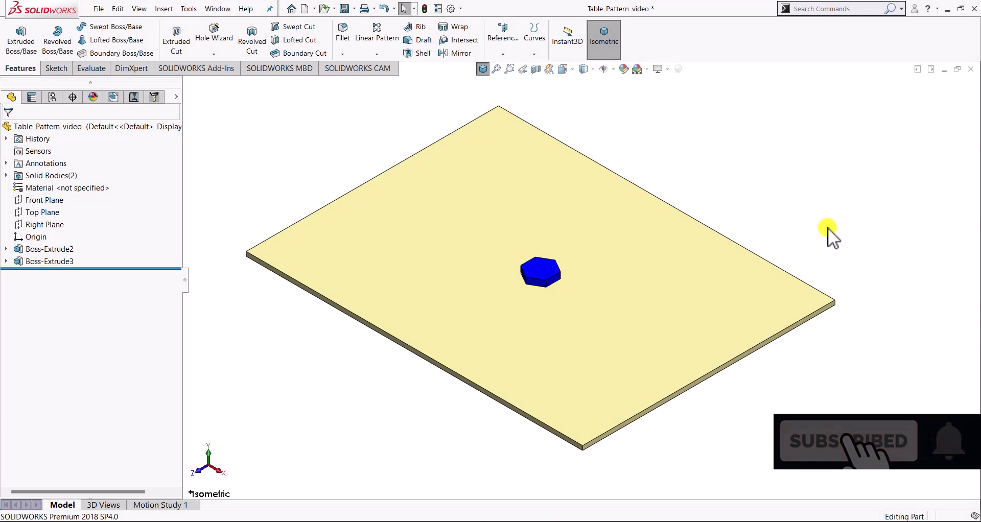
{"action": "left_click", "coordinate": [48, 249]}
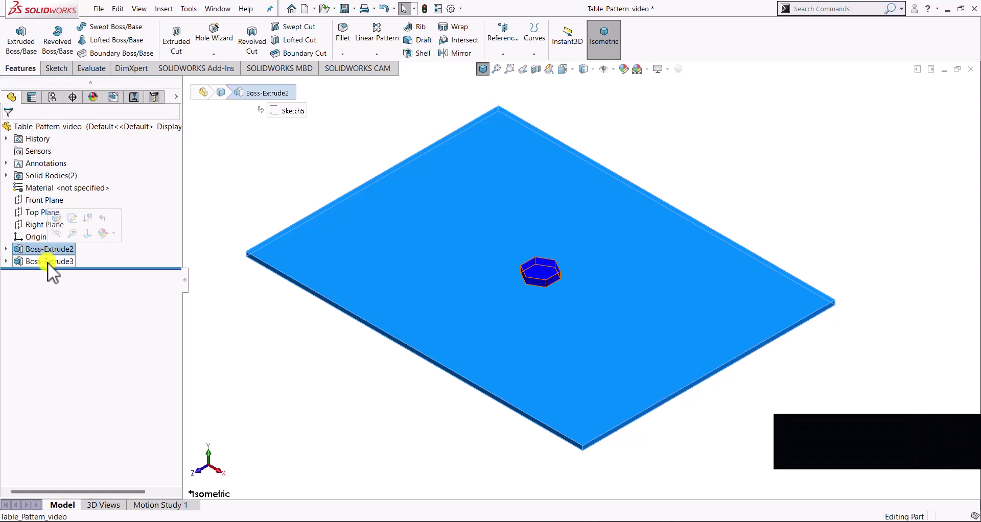
{"action": "left_click", "coordinate": [48, 262]}
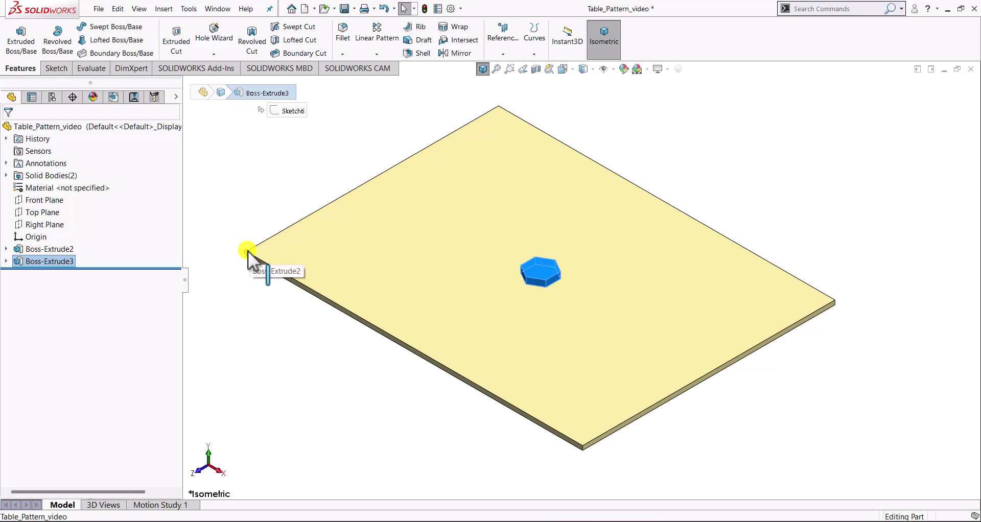
Create Coordinate System1 at the plate corner vertex, with Y reversed along the back-left edge.
{"action": "left_click", "coordinate": [510, 51]}
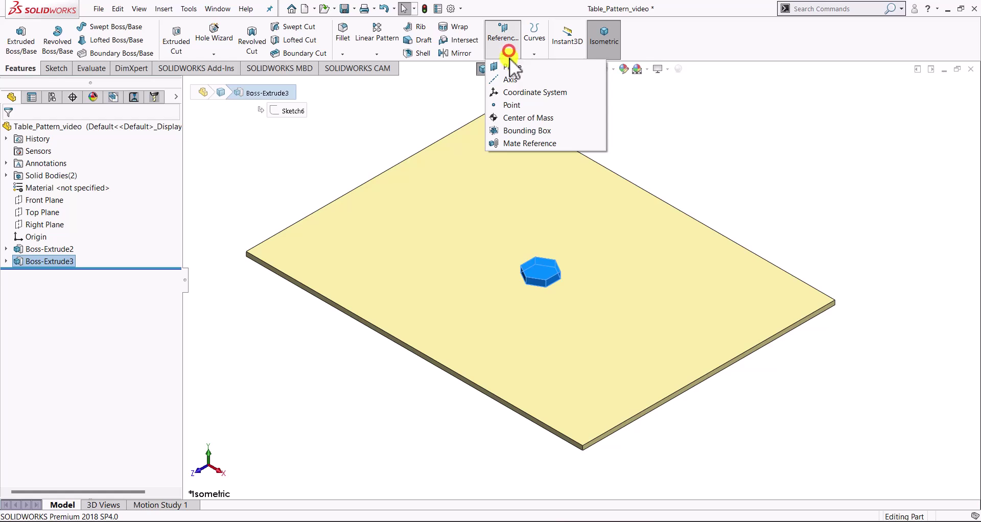
{"action": "left_click", "coordinate": [516, 94]}
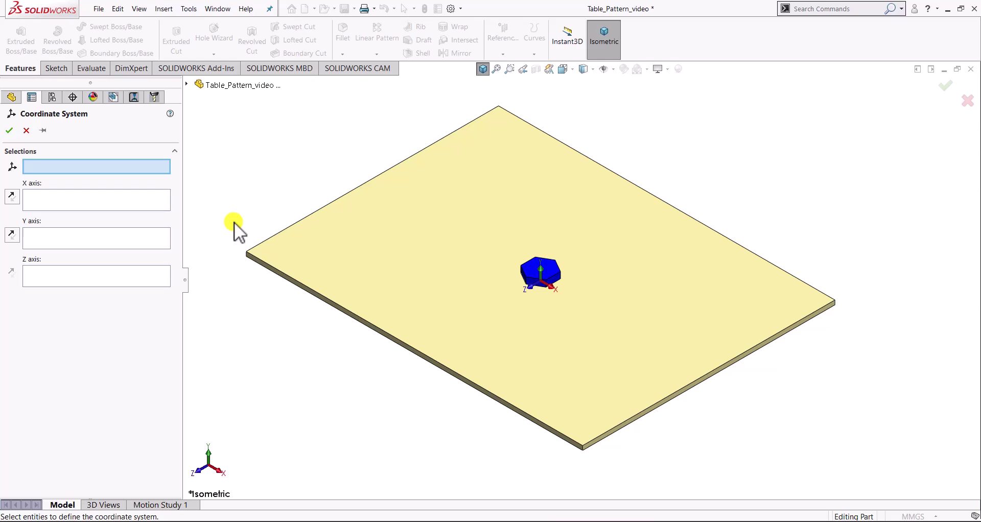
{"action": "left_click", "coordinate": [248, 253]}
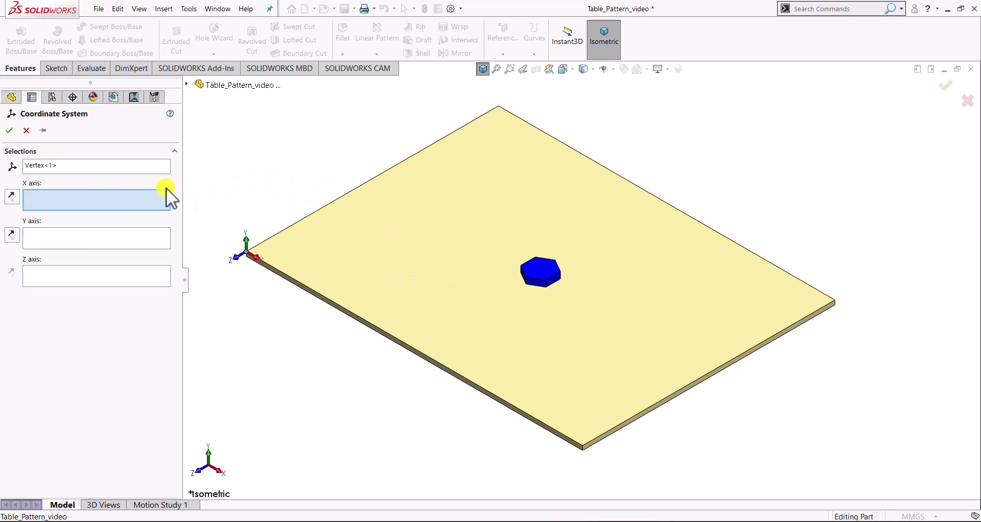
{"action": "left_click", "coordinate": [83, 236]}
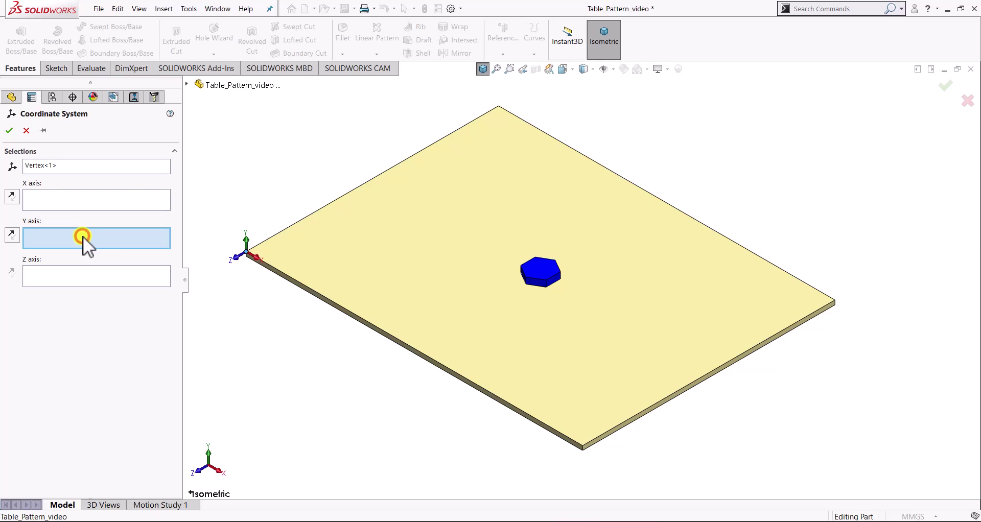
{"action": "left_click", "coordinate": [324, 207]}
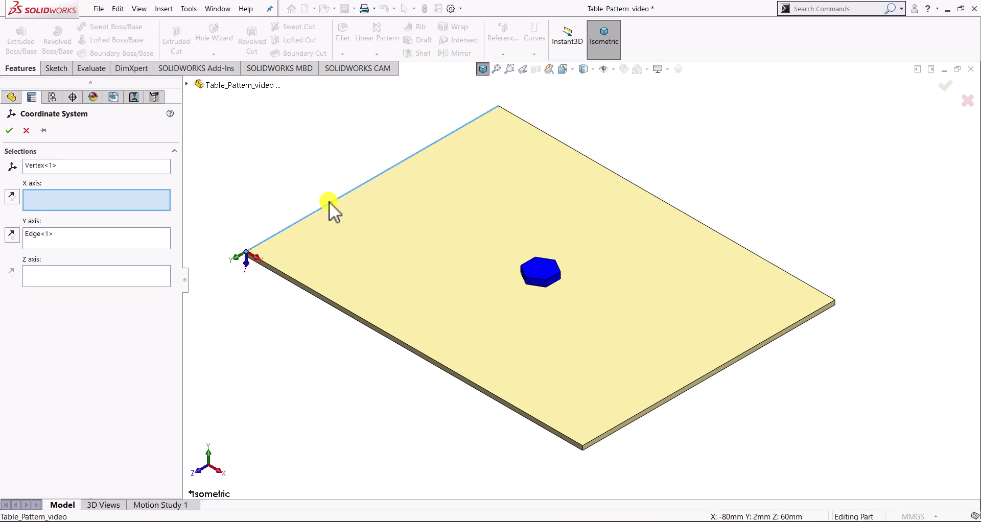
{"action": "left_click", "coordinate": [12, 238]}
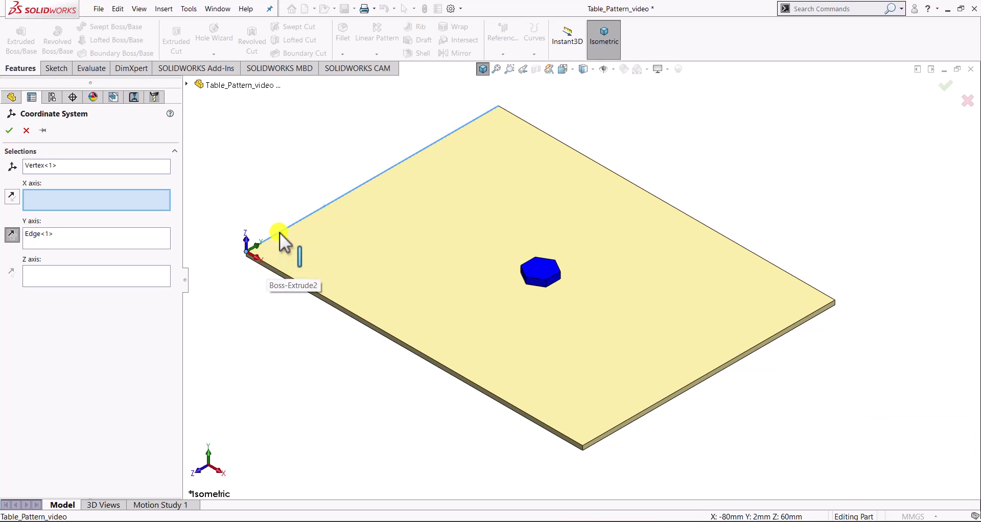
{"action": "left_click", "coordinate": [9, 130]}
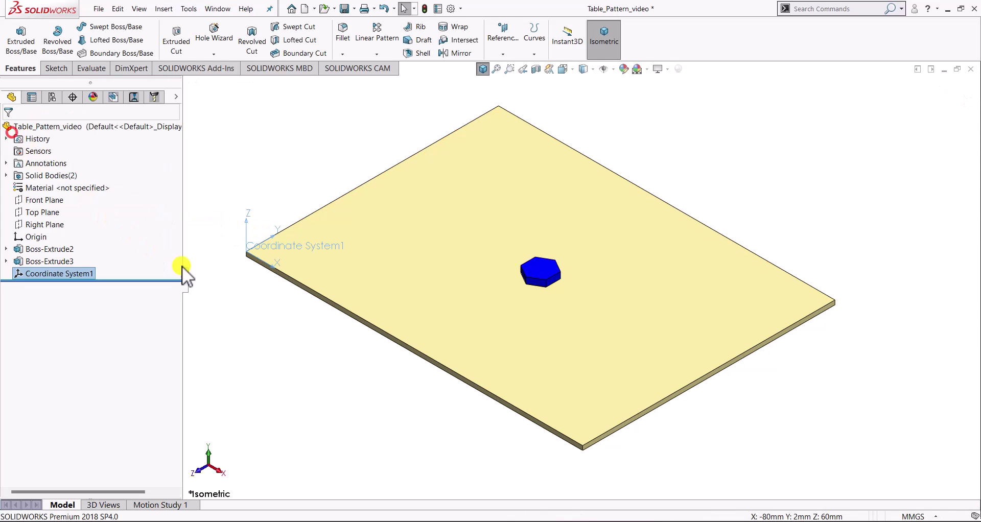
Check a plate edge's length, clear the selection and bring up the pattern types list.
{"action": "left_click", "coordinate": [268, 317]}
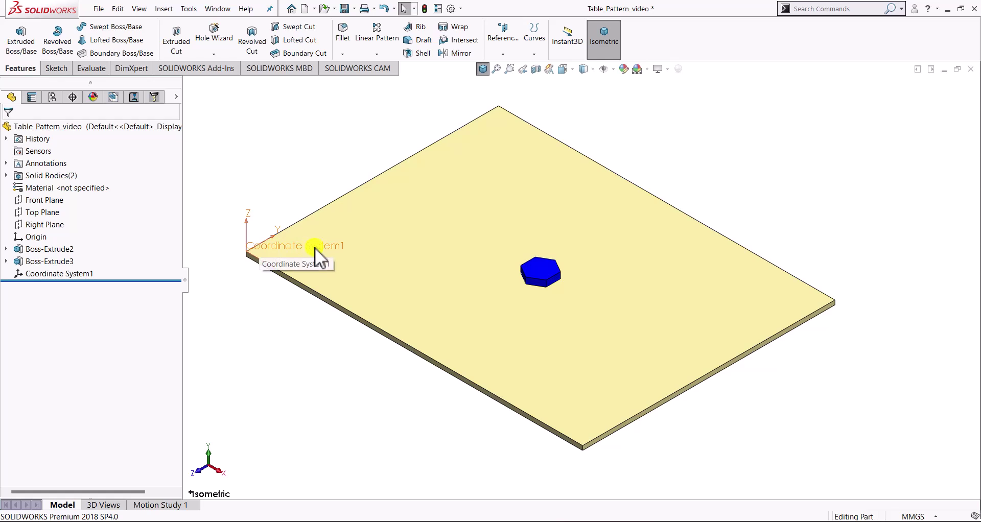
{"action": "left_click", "coordinate": [292, 279]}
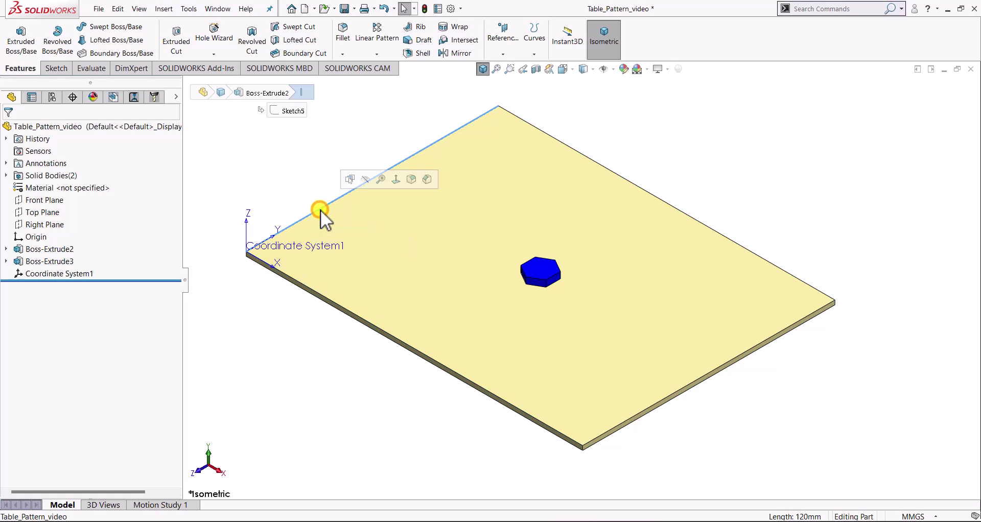
{"action": "left_click", "coordinate": [280, 196]}
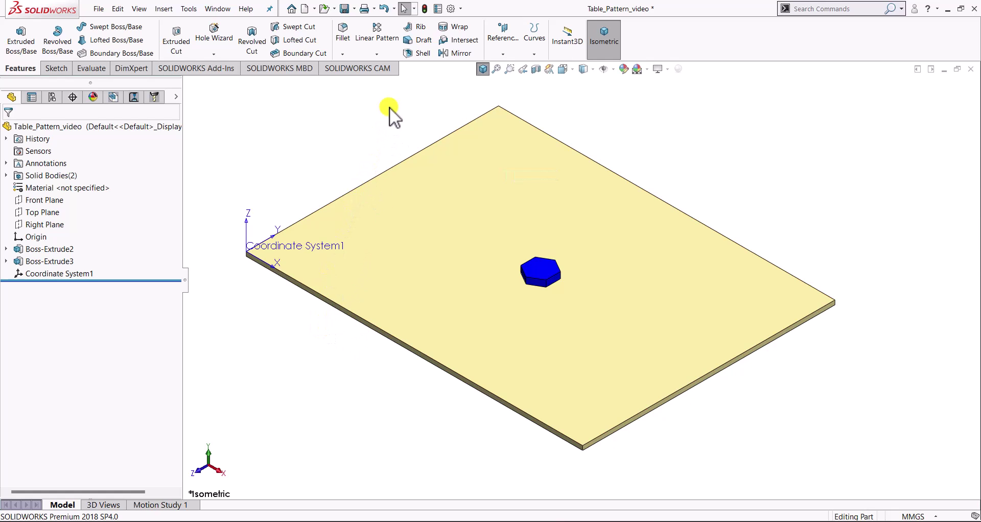
{"action": "left_click", "coordinate": [388, 54]}
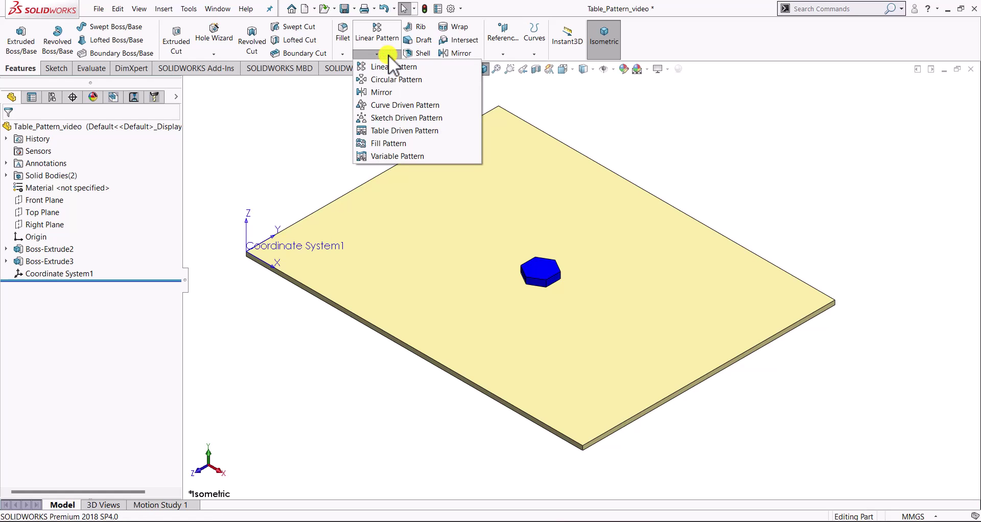
Start a Table Driven Pattern using Coordinate System1, the hexagon body and the centroid reference point.
{"action": "left_click", "coordinate": [458, 132]}
{"action": "left_click_drag", "start_coordinate": [750, 108], "coordinate": [782, 99]}
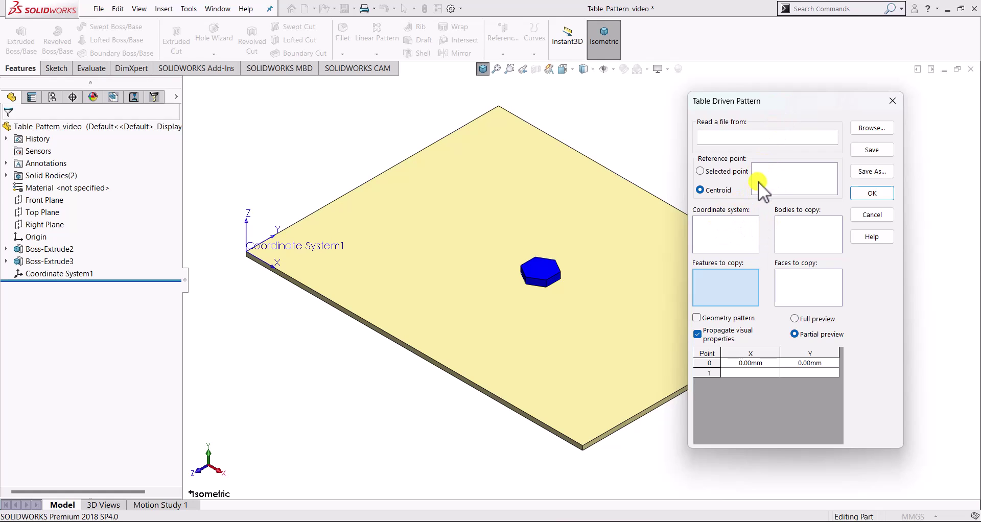
{"action": "left_click", "coordinate": [718, 236]}
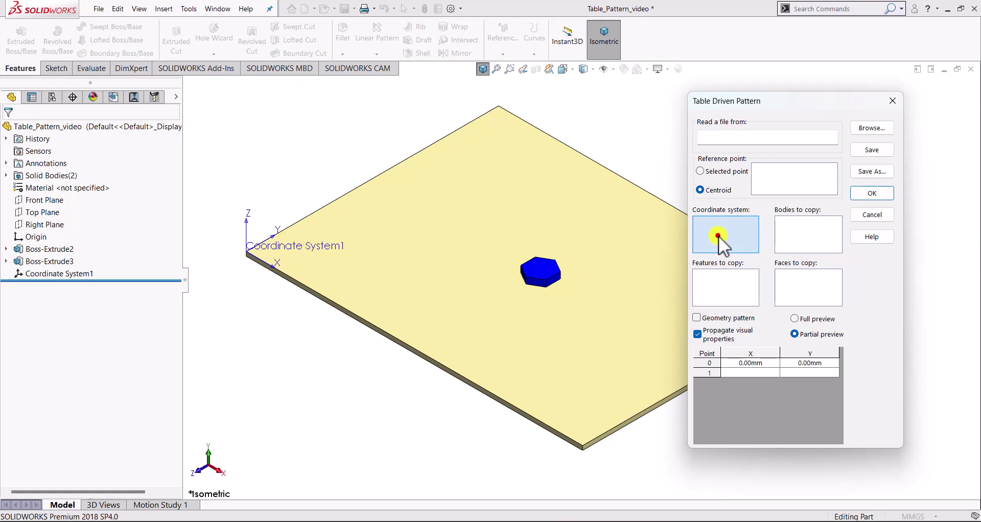
{"action": "left_click", "coordinate": [255, 249]}
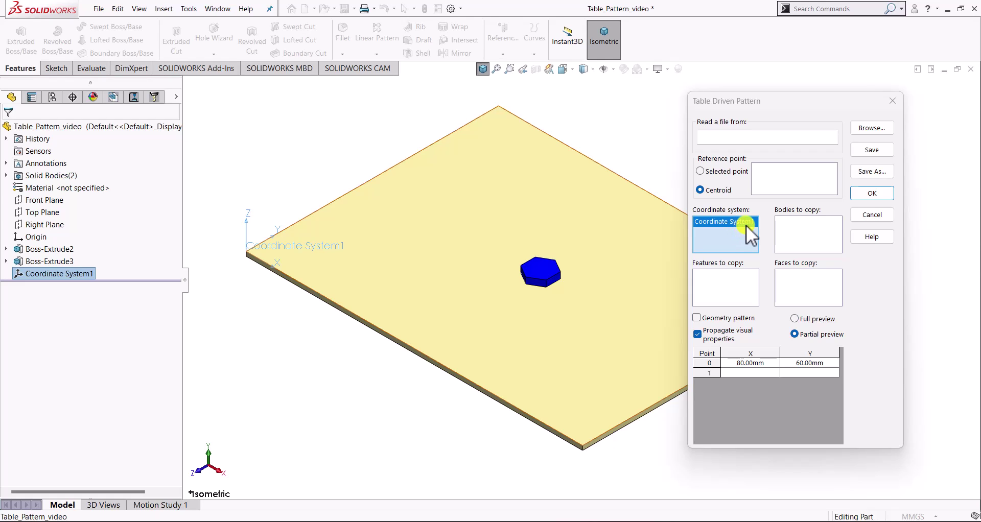
{"action": "left_click", "coordinate": [806, 235]}
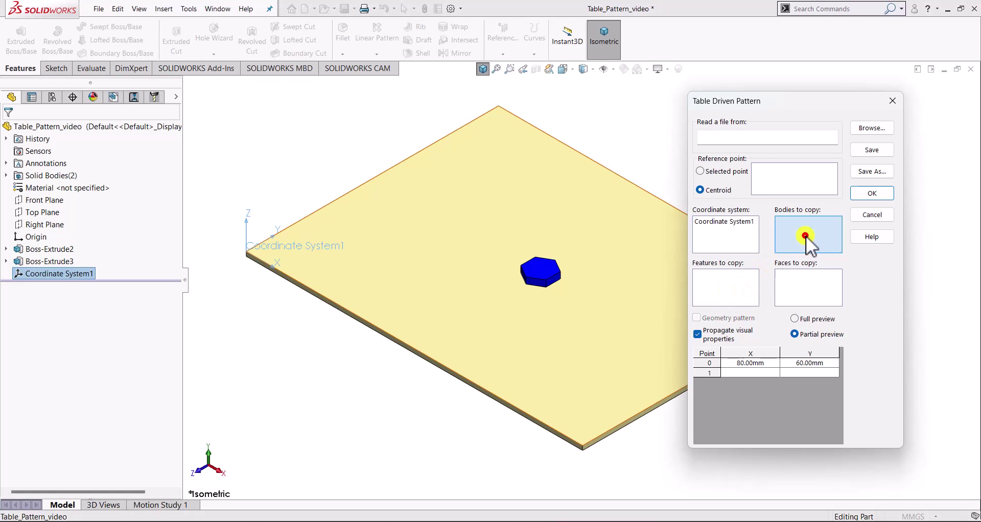
{"action": "left_click", "coordinate": [540, 270]}
{"action": "left_click", "coordinate": [726, 190]}
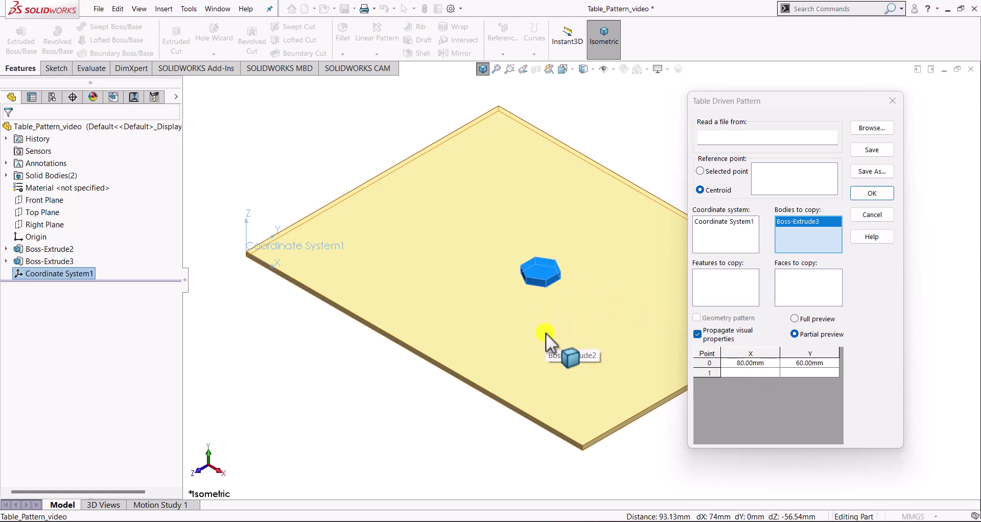
Enter pattern points 40/60 mm and 90/20 mm in the coordinate table.
{"action": "left_click", "coordinate": [759, 374]}
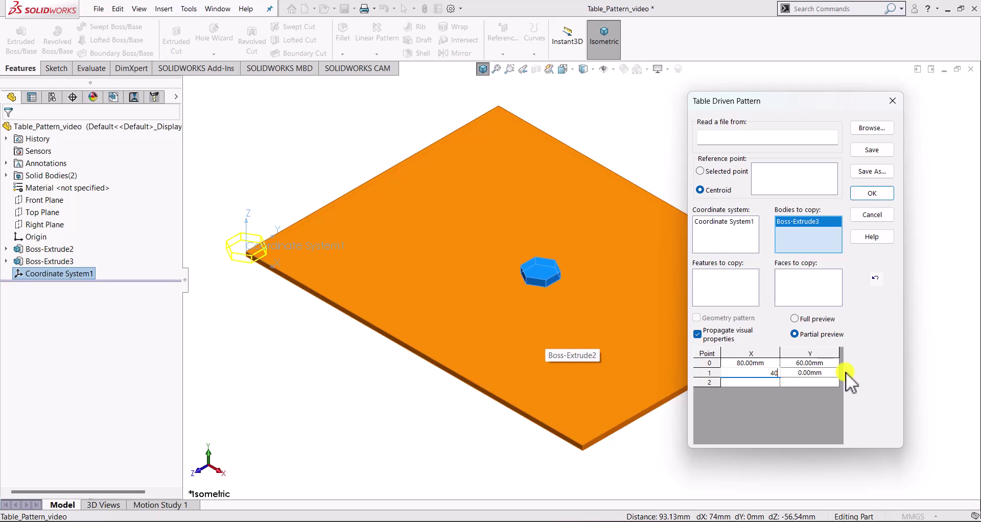
{"action": "left_click", "coordinate": [830, 372]}
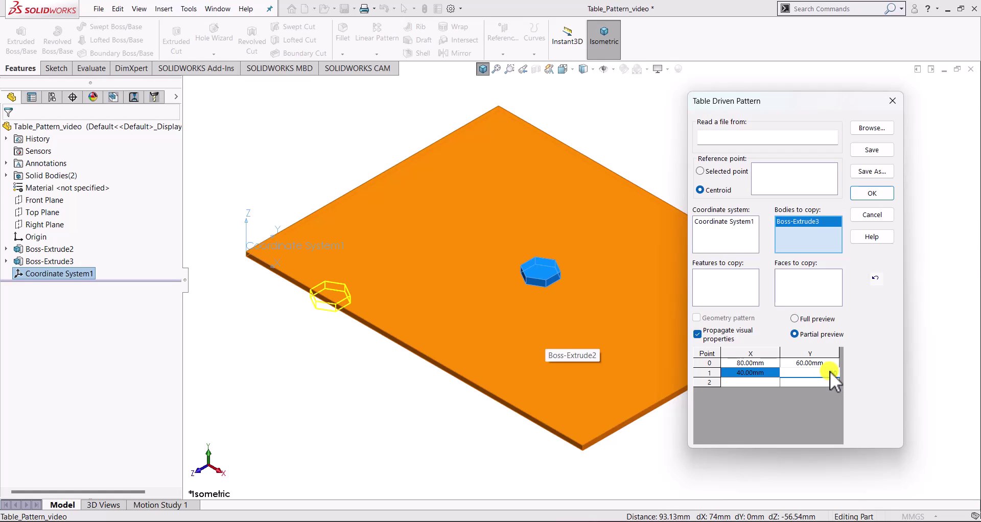
{"action": "type", "text": "60"}
{"action": "key", "text": "Return"}
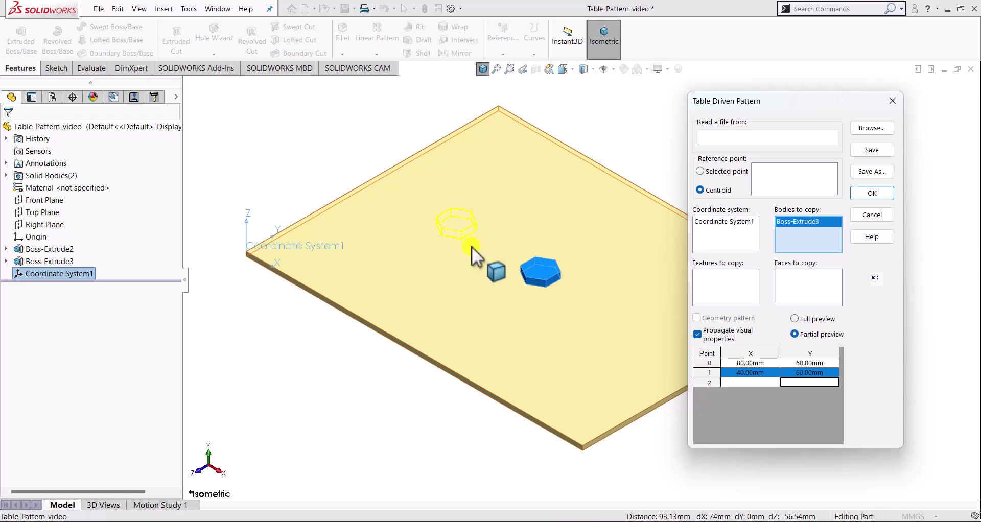
{"action": "left_click", "coordinate": [747, 382]}
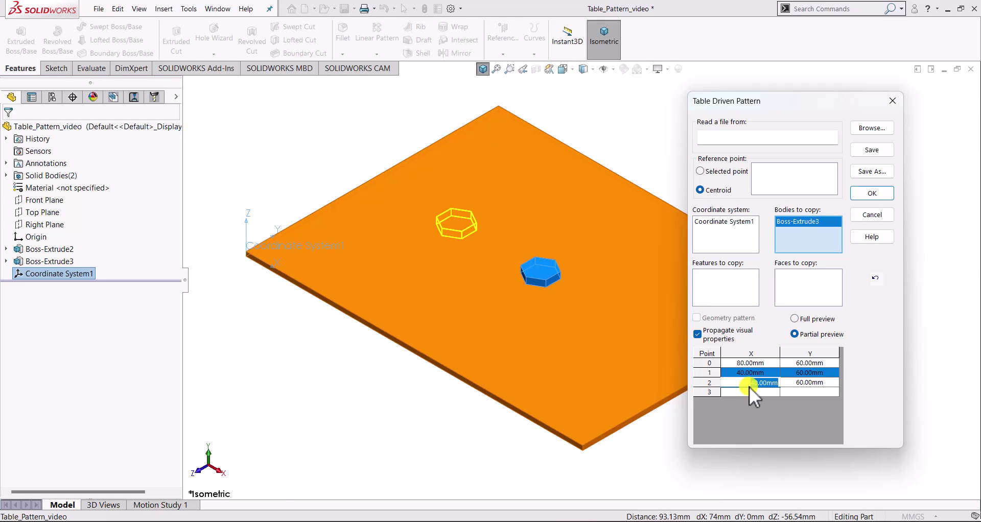
{"action": "left_click", "coordinate": [819, 383]}
{"action": "key", "text": "Return"}
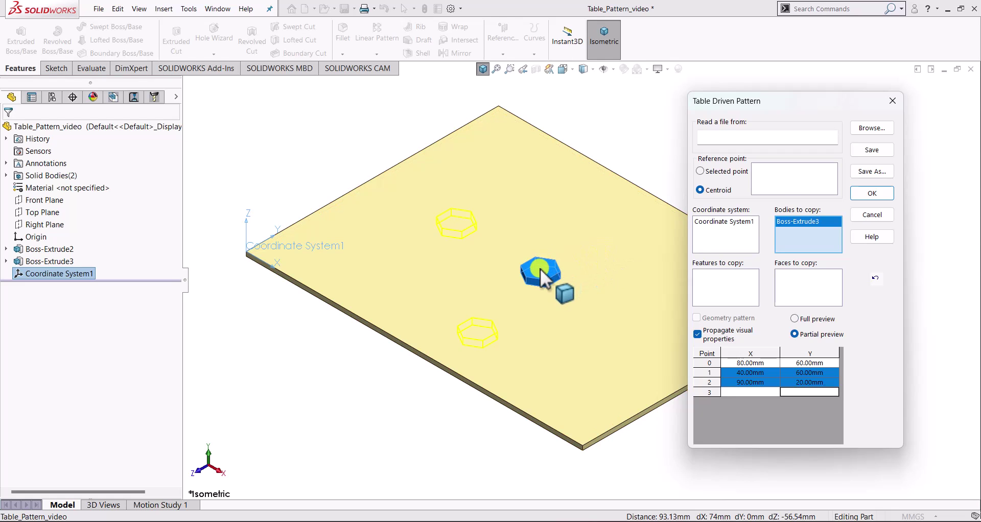
{"action": "left_click", "coordinate": [717, 190]}
{"action": "left_click", "coordinate": [766, 391]}
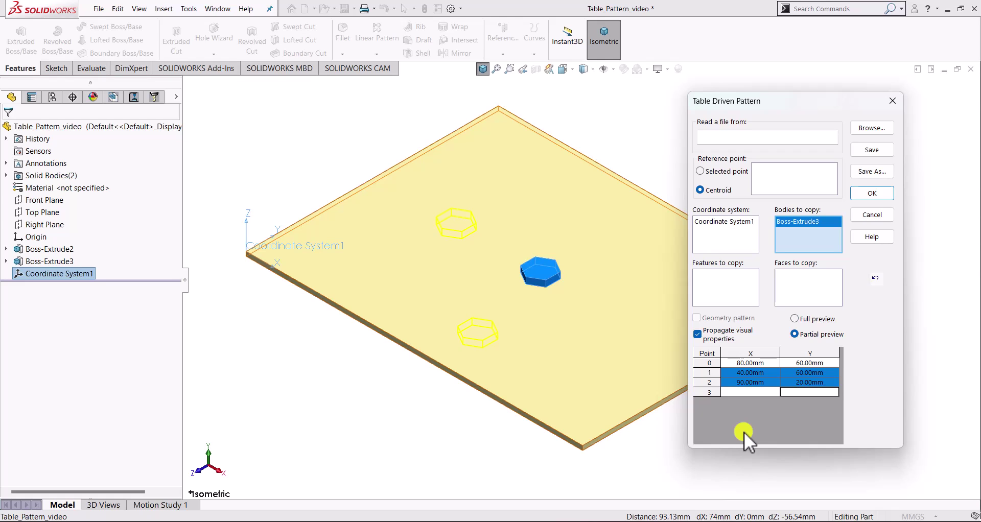
{"action": "mouse_move", "coordinate": [730, 521]}
{"action": "left_click", "coordinate": [731, 521]}
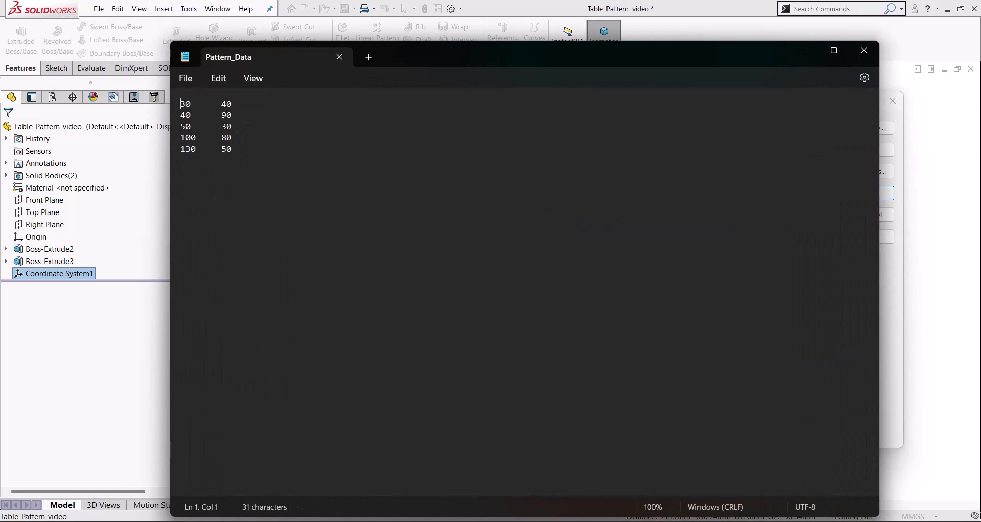
{"action": "left_click_drag", "start_coordinate": [408, 52], "coordinate": [694, 55]}
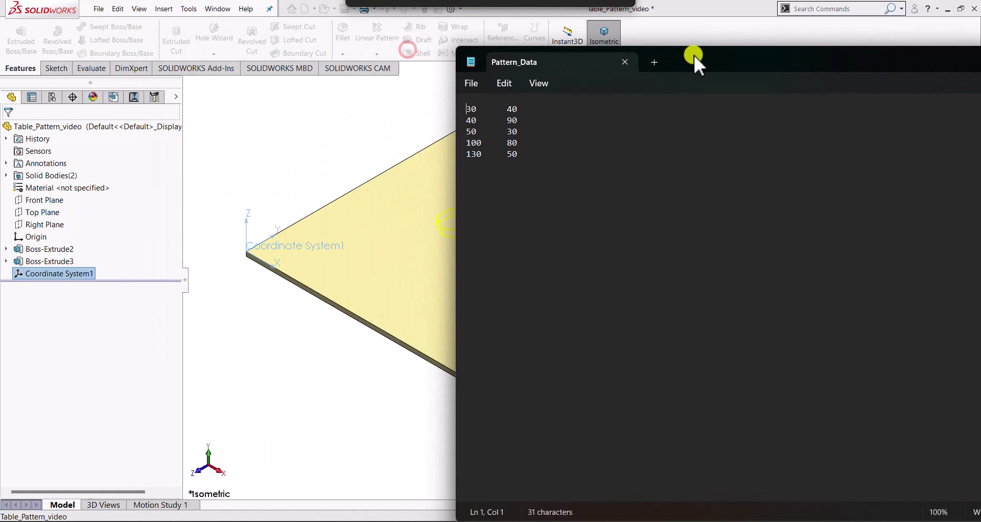
{"action": "left_click", "coordinate": [469, 107]}
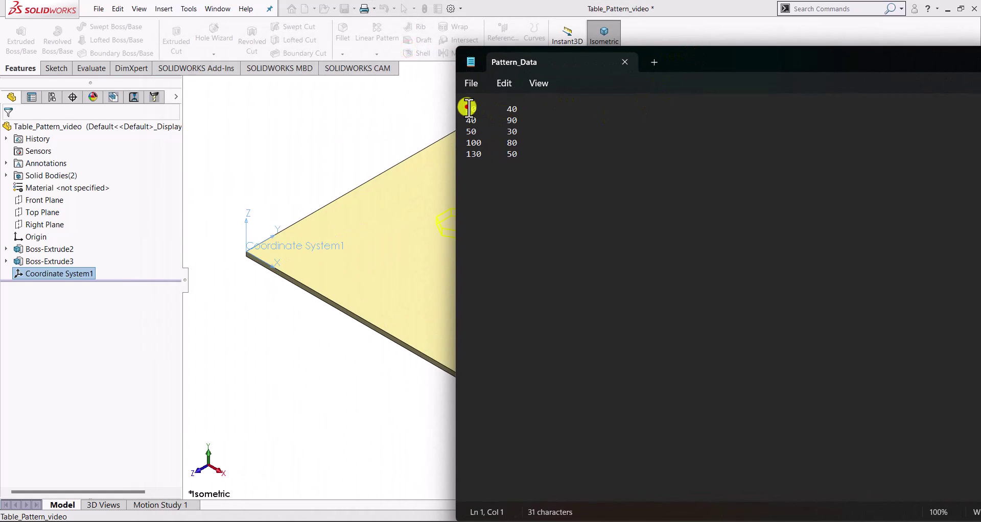
{"action": "left_click_drag", "start_coordinate": [469, 108], "coordinate": [535, 166]}
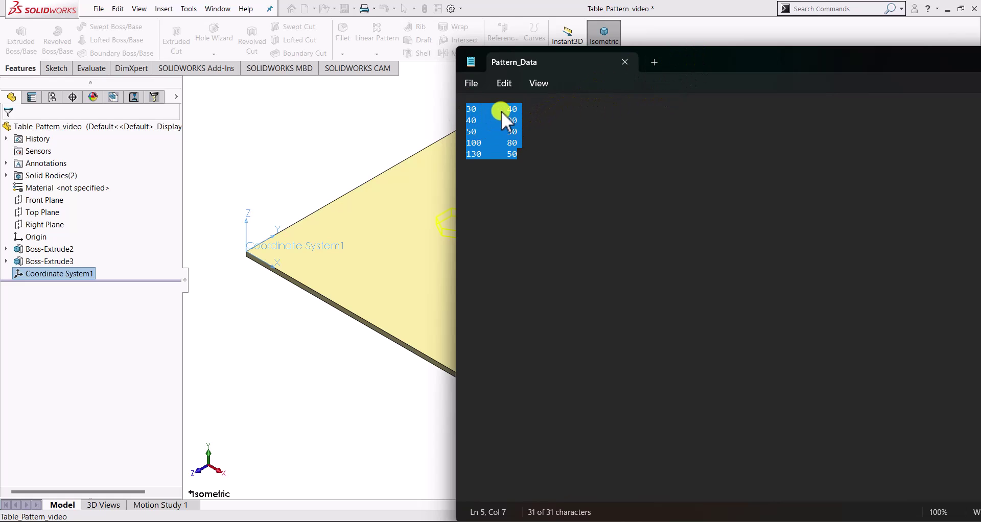
{"action": "left_click", "coordinate": [475, 110]}
{"action": "left_click", "coordinate": [527, 108]}
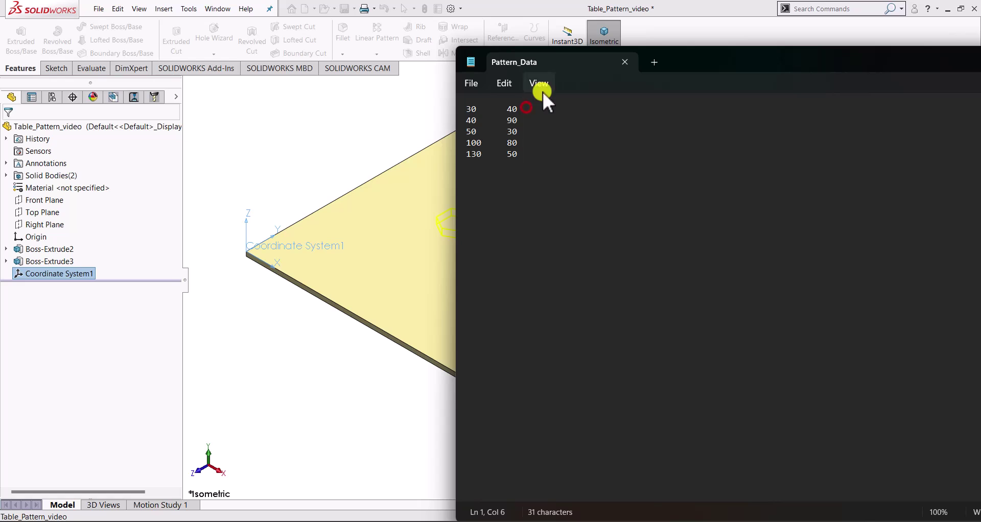
{"action": "left_click_drag", "start_coordinate": [504, 108], "coordinate": [474, 107]}
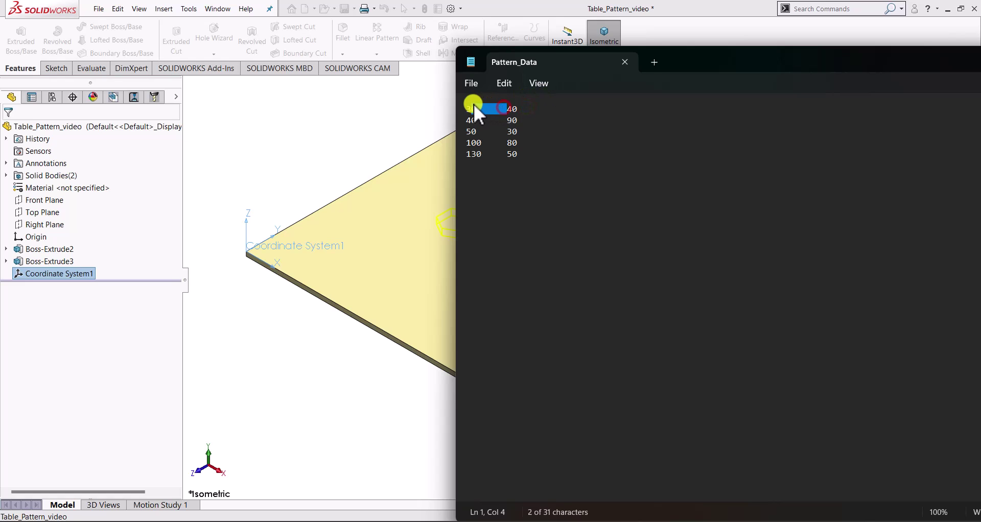
{"action": "left_click", "coordinate": [526, 110]}
{"action": "left_click_drag", "start_coordinate": [708, 60], "coordinate": [425, 59]}
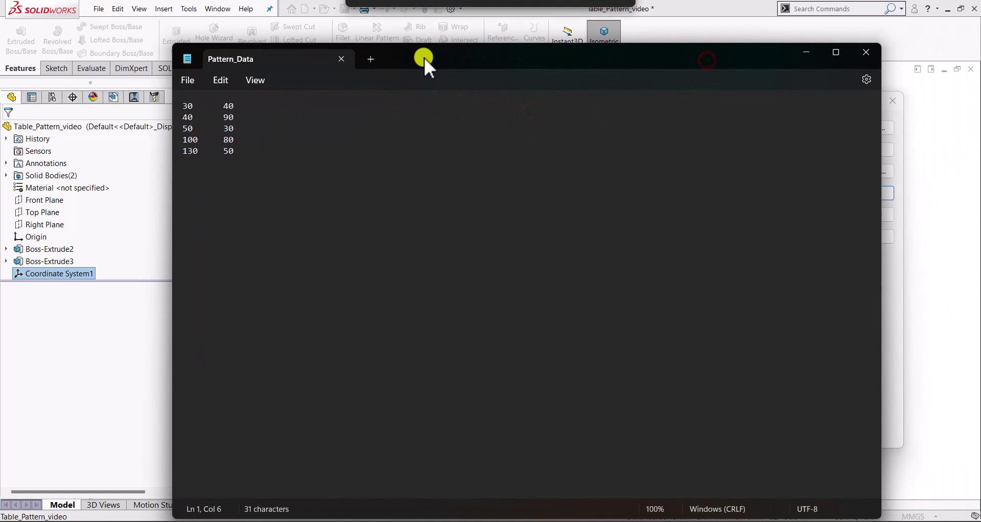
{"action": "left_click", "coordinate": [801, 54]}
Cancel the unfinished pattern and start a fresh Table Driven Pattern.
{"action": "left_click", "coordinate": [891, 101]}
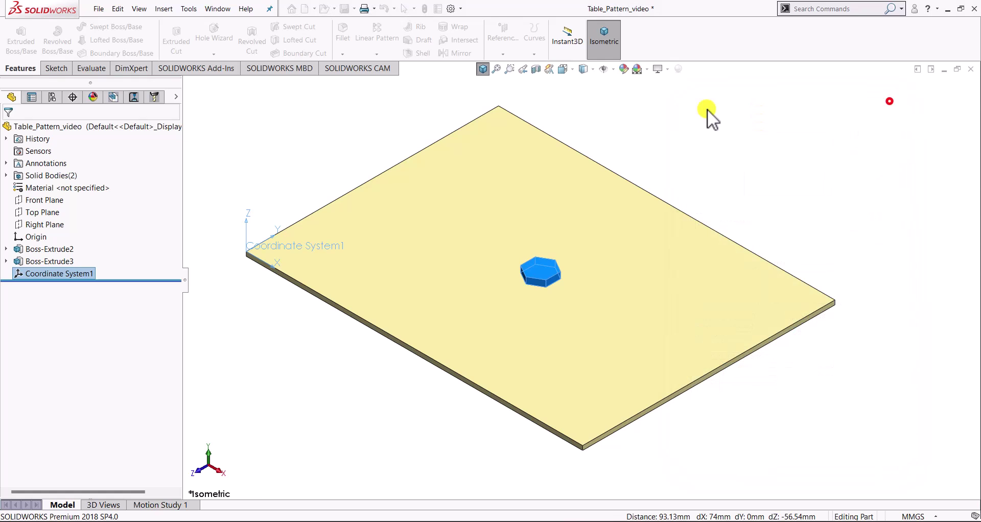
{"action": "left_click", "coordinate": [705, 110]}
{"action": "left_click", "coordinate": [383, 55]}
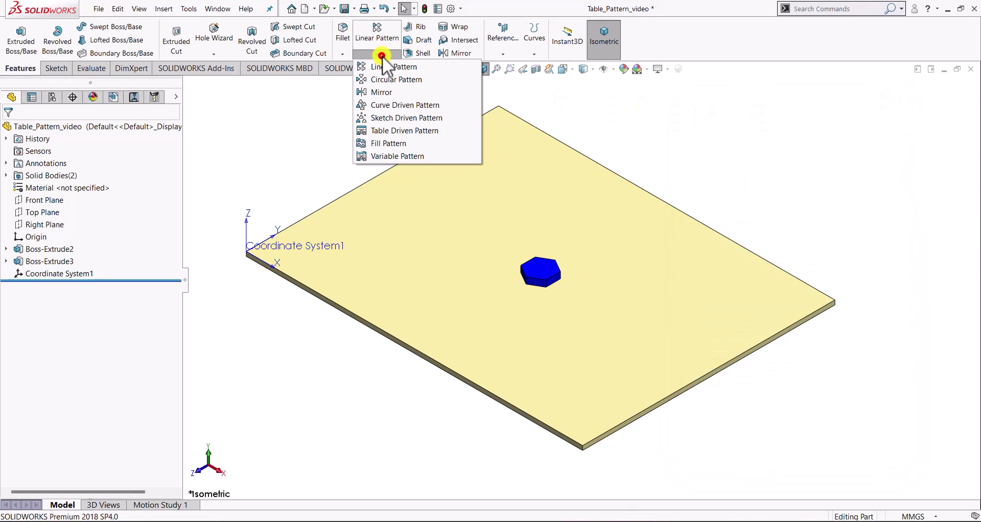
{"action": "left_click", "coordinate": [452, 132]}
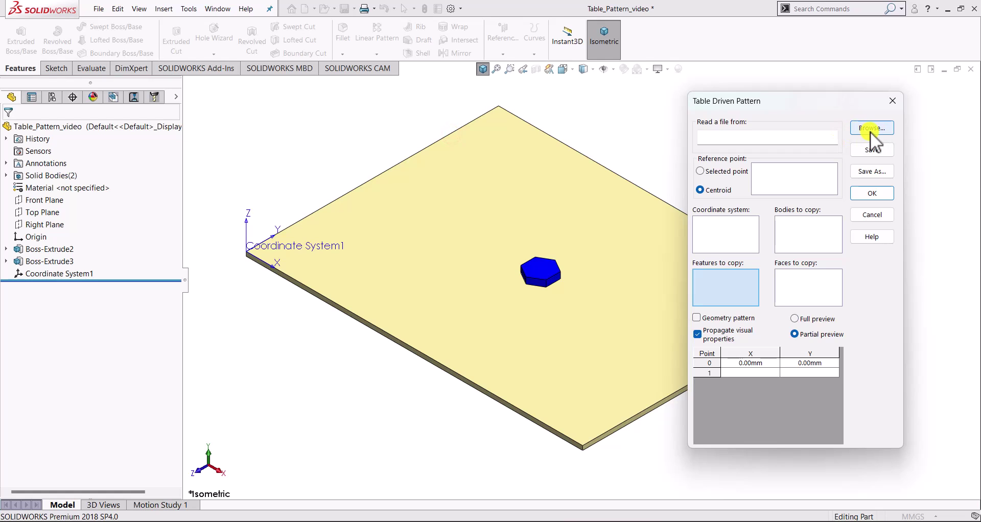
Load the coordinates from the text file Pattern_Data.txt into the point table.
{"action": "left_click", "coordinate": [870, 129]}
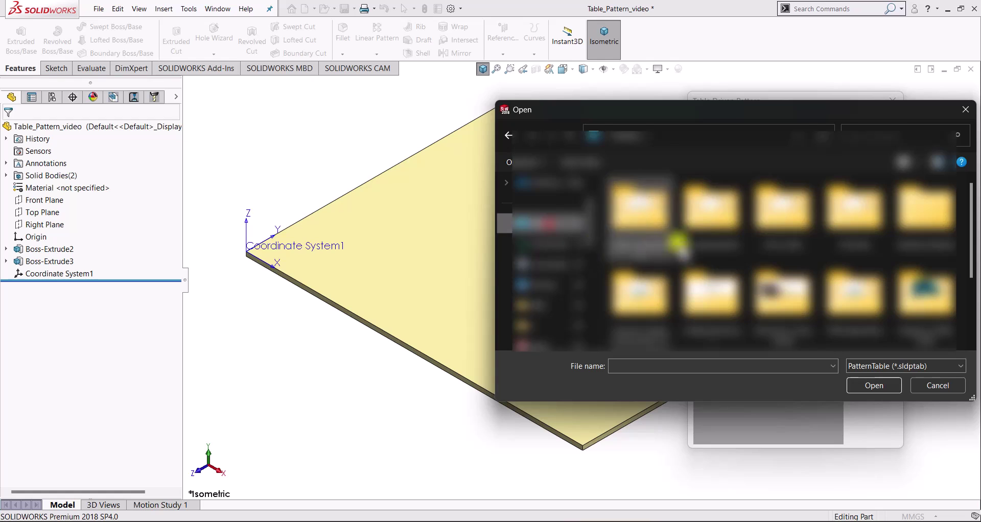
{"action": "scroll", "coordinate": [762, 286], "scroll_direction": "down", "scroll_amount": 2}
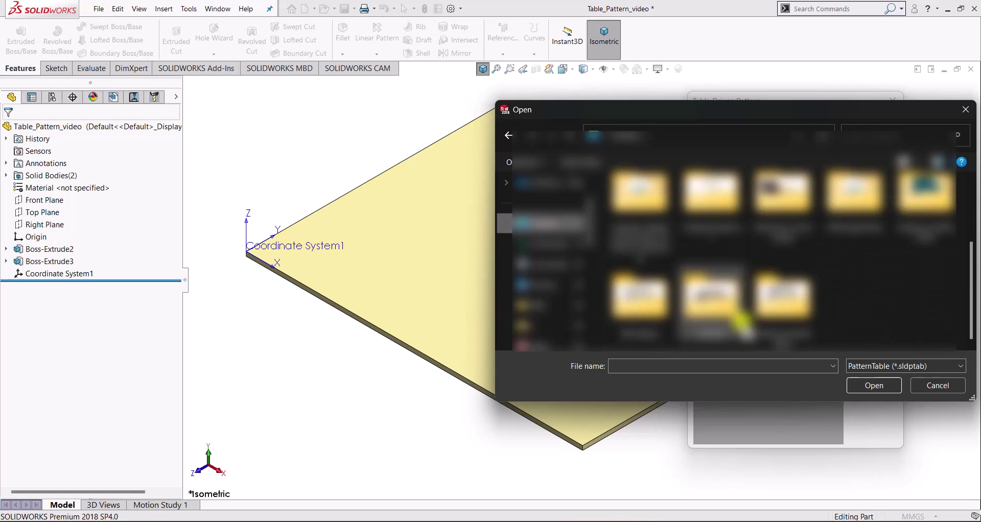
{"action": "left_click", "coordinate": [884, 368]}
{"action": "left_click", "coordinate": [882, 390]}
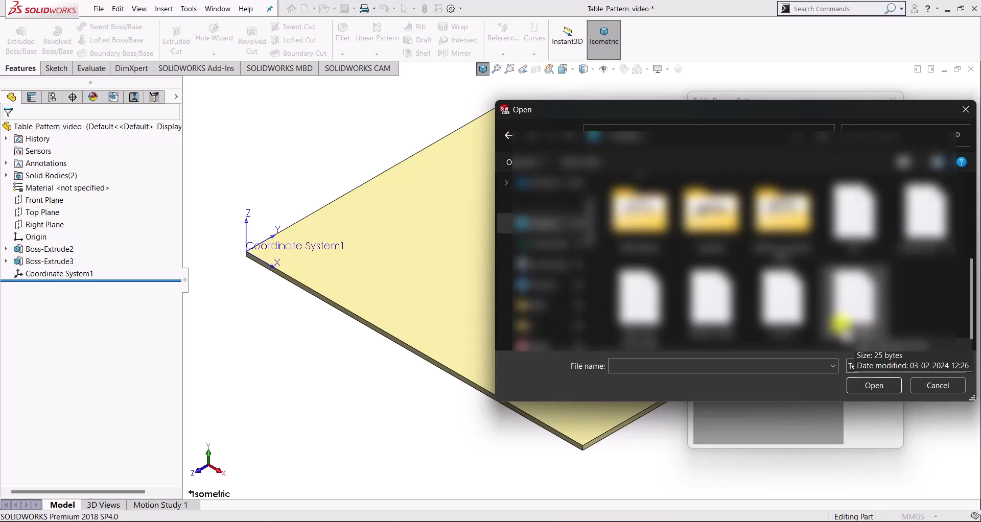
{"action": "left_click", "coordinate": [706, 308]}
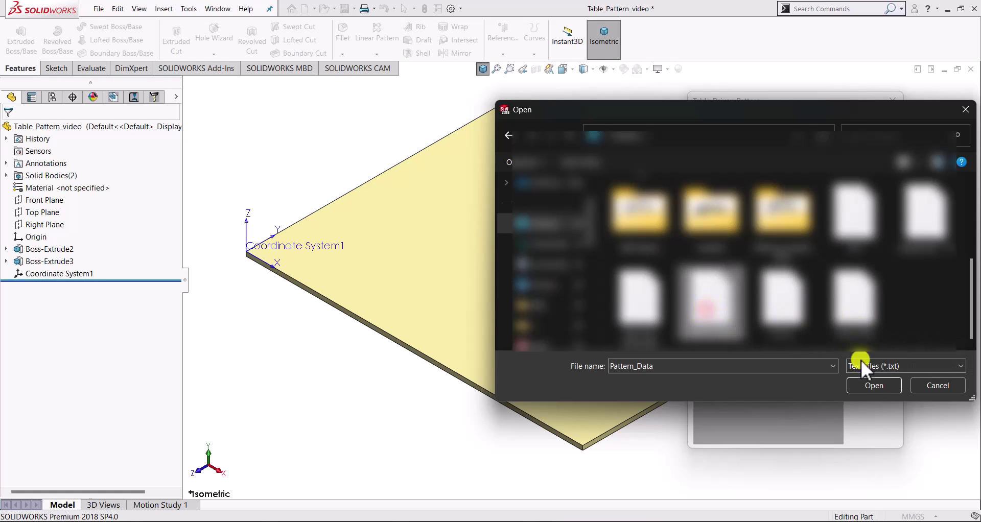
{"action": "left_click", "coordinate": [867, 386]}
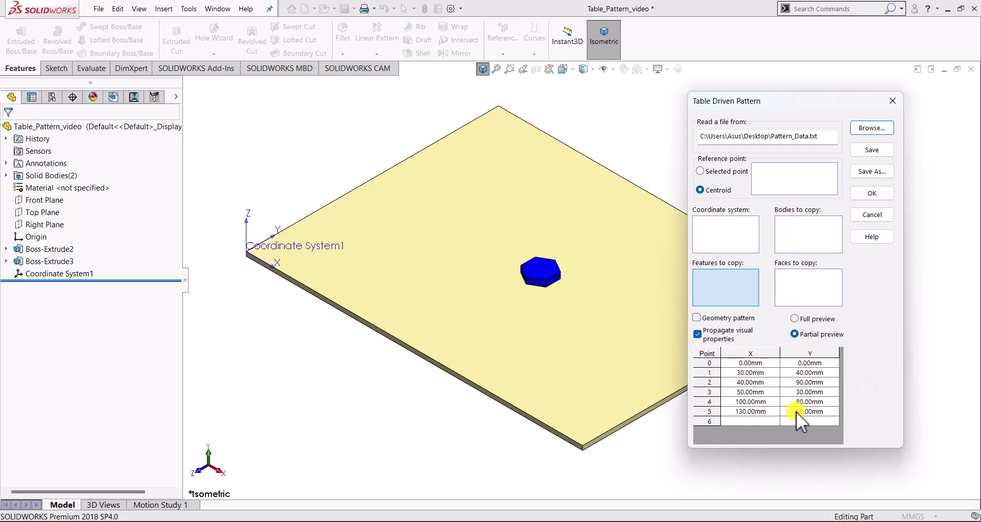
Reference Coordinate System1 and copy the hexagon body Boss-Extrude3 in the pattern.
{"action": "left_click", "coordinate": [727, 237]}
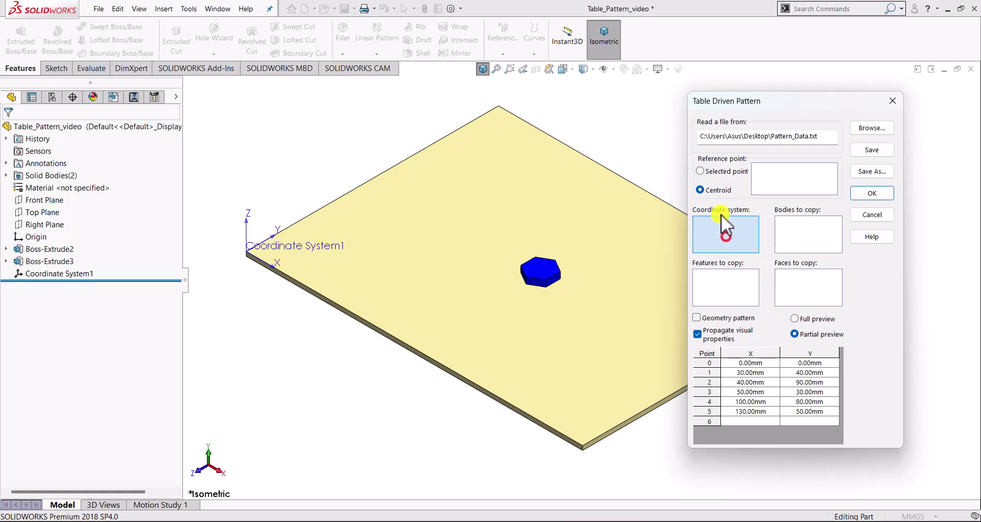
{"action": "left_click", "coordinate": [279, 245]}
{"action": "left_click", "coordinate": [795, 234]}
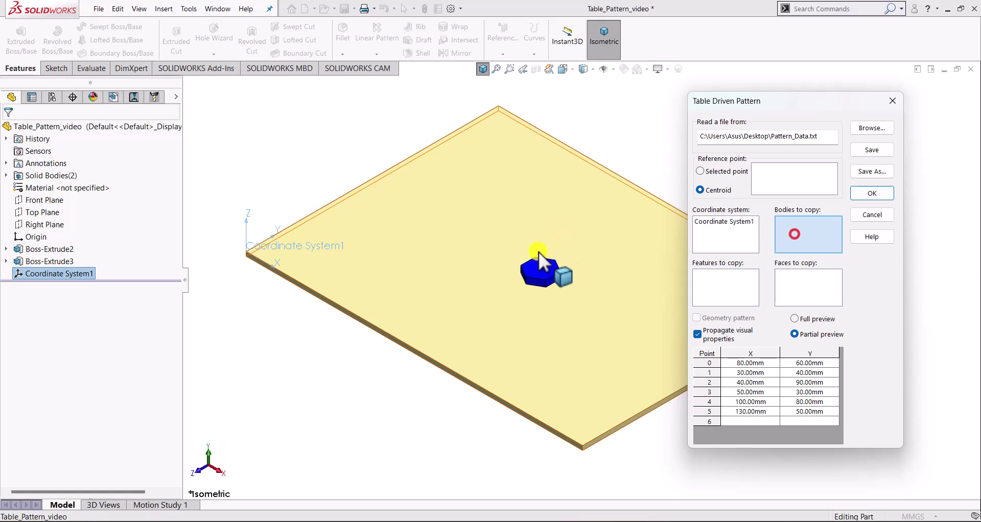
{"action": "left_click", "coordinate": [539, 270]}
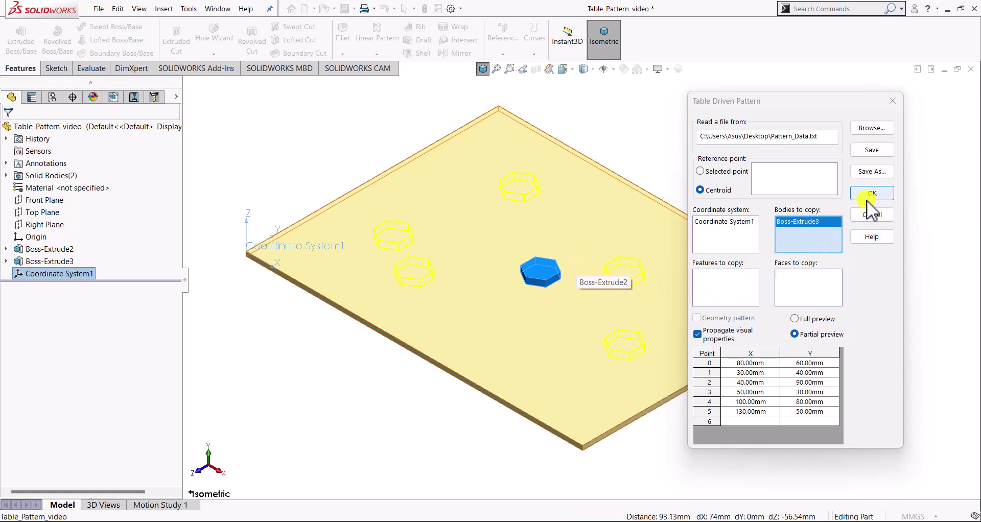
Add point 6 at X 145 mm, Y 100 mm to the pattern table.
{"action": "left_click", "coordinate": [753, 421]}
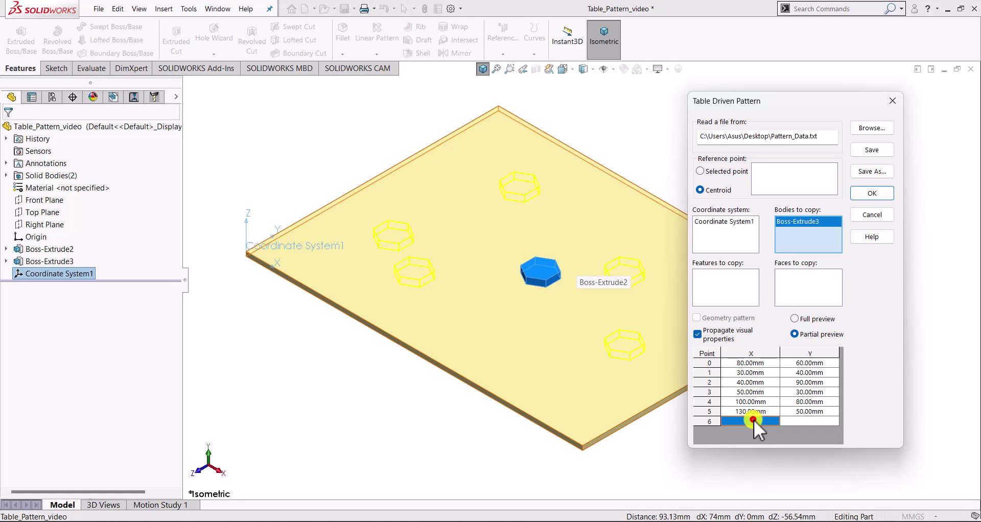
{"action": "left_click", "coordinate": [754, 420]}
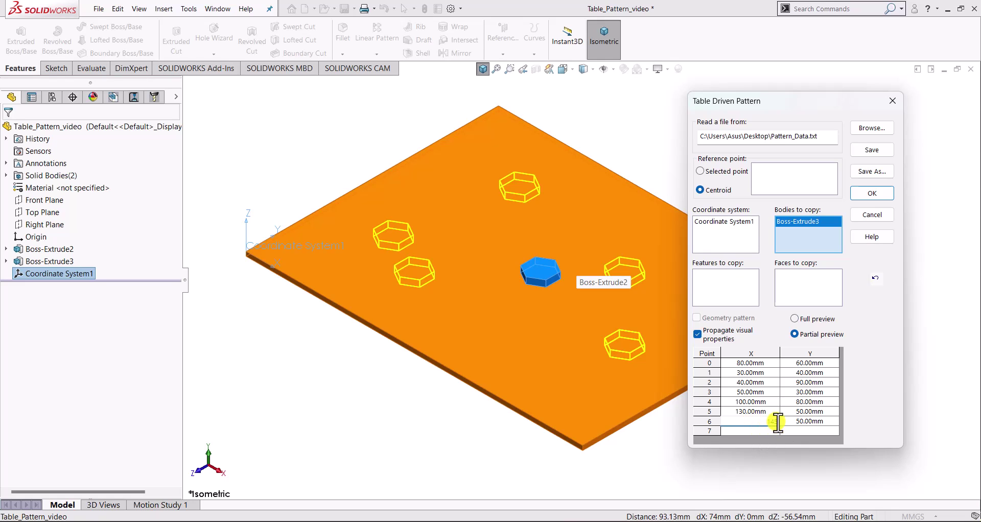
{"action": "left_click", "coordinate": [797, 423]}
{"action": "type", "text": "100"}
{"action": "key", "text": "Return"}
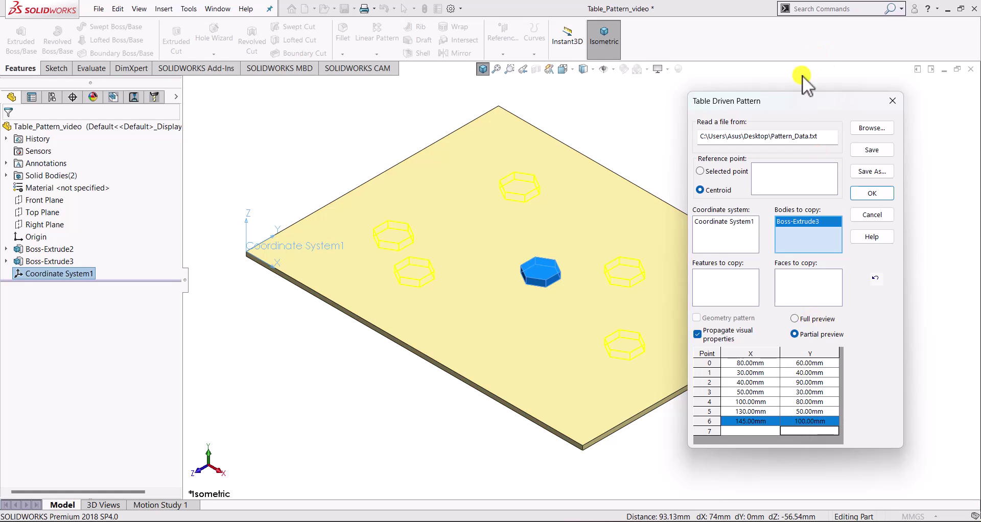
{"action": "left_click_drag", "start_coordinate": [787, 105], "coordinate": [762, 111]}
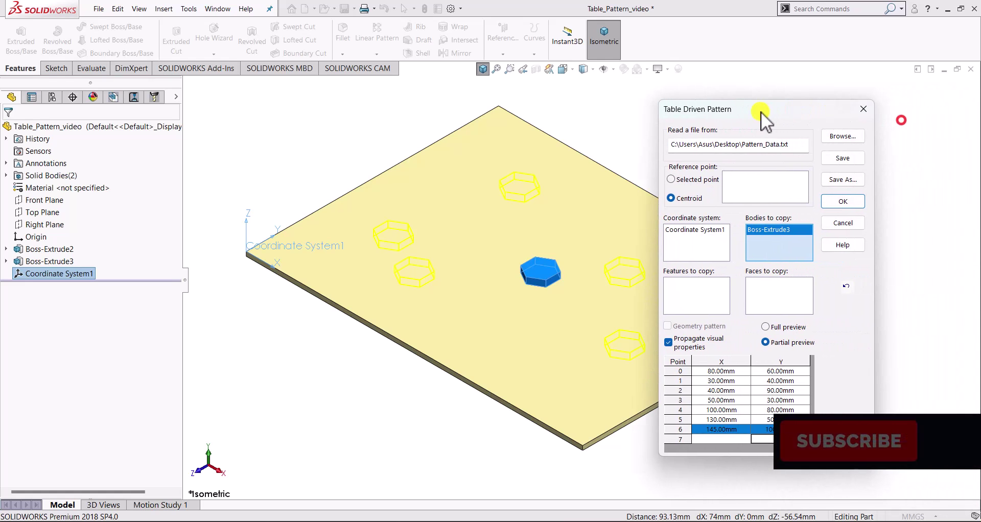